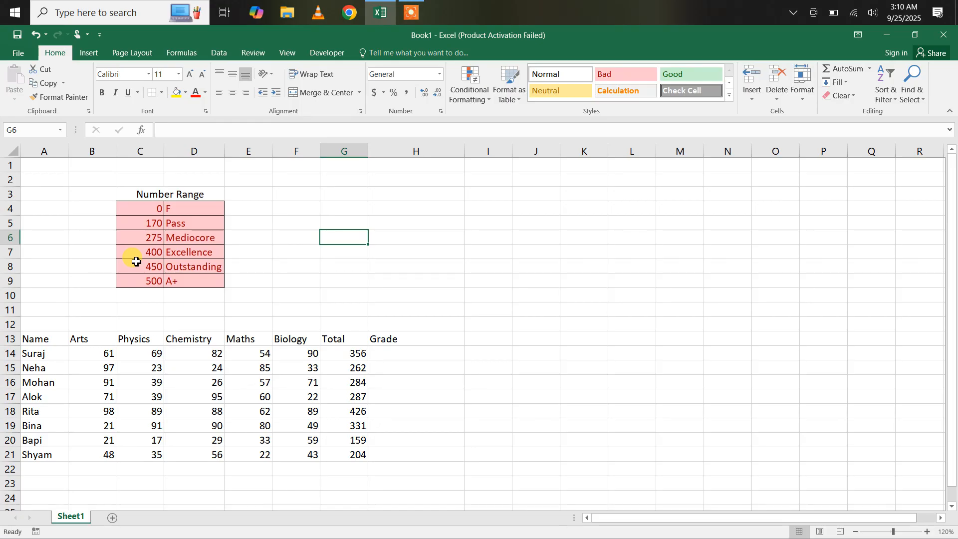
# Step: Enter sample values 0 in I11 and 1 in I10 beside the Number Range table
pyautogui.click(487, 308)
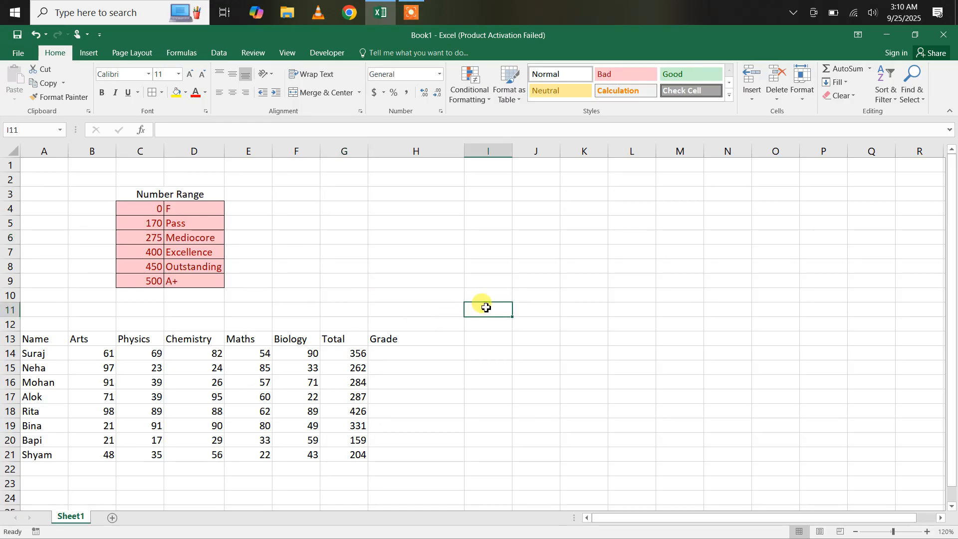
pyautogui.write('0')
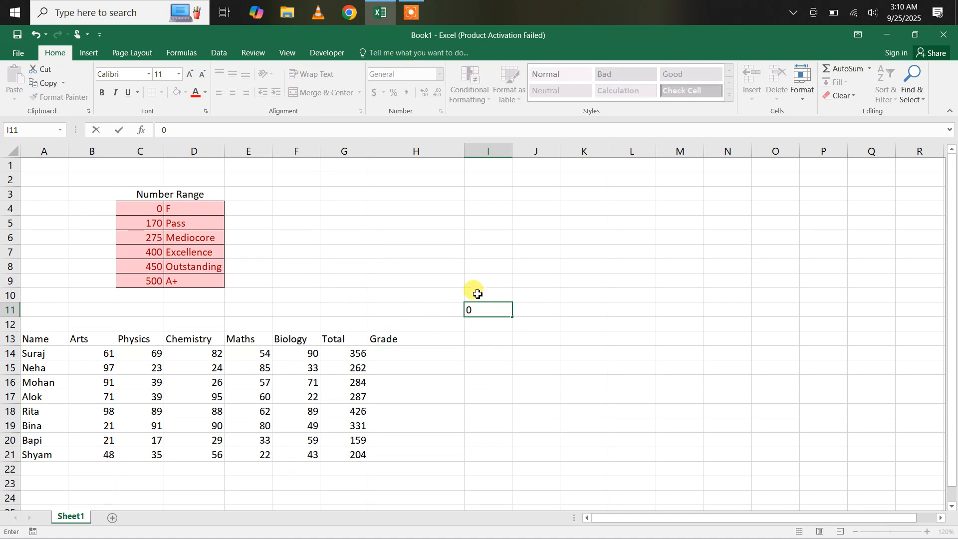
pyautogui.click(477, 295)
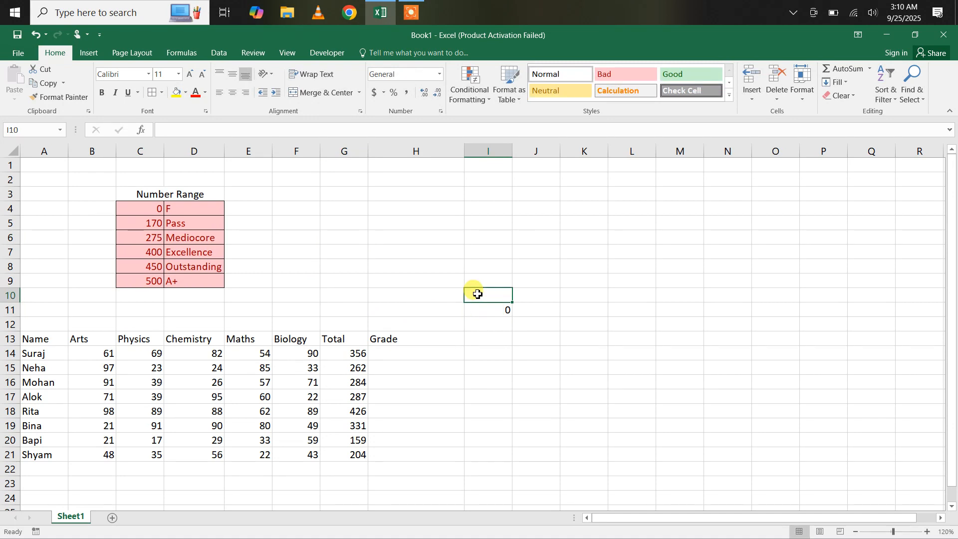
pyautogui.write('1')
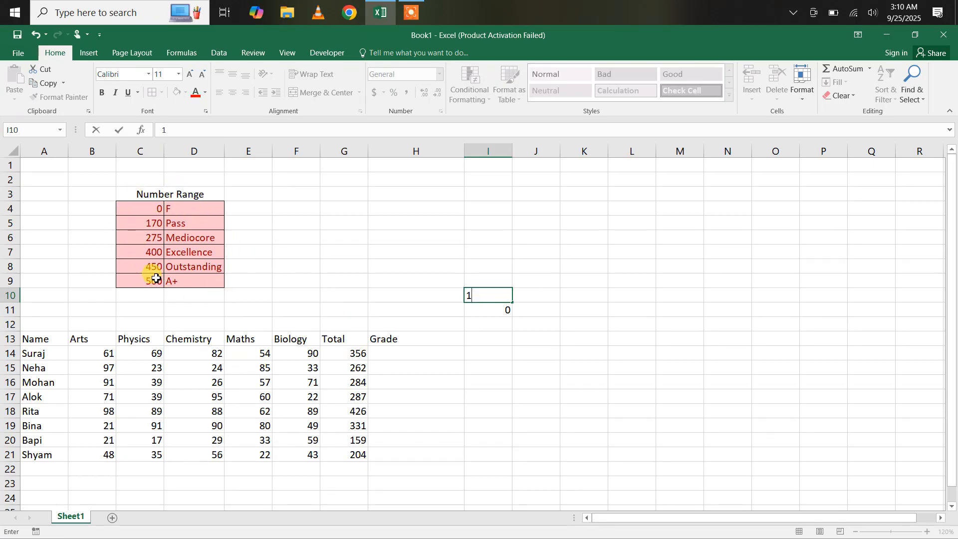
pyautogui.click(389, 366)
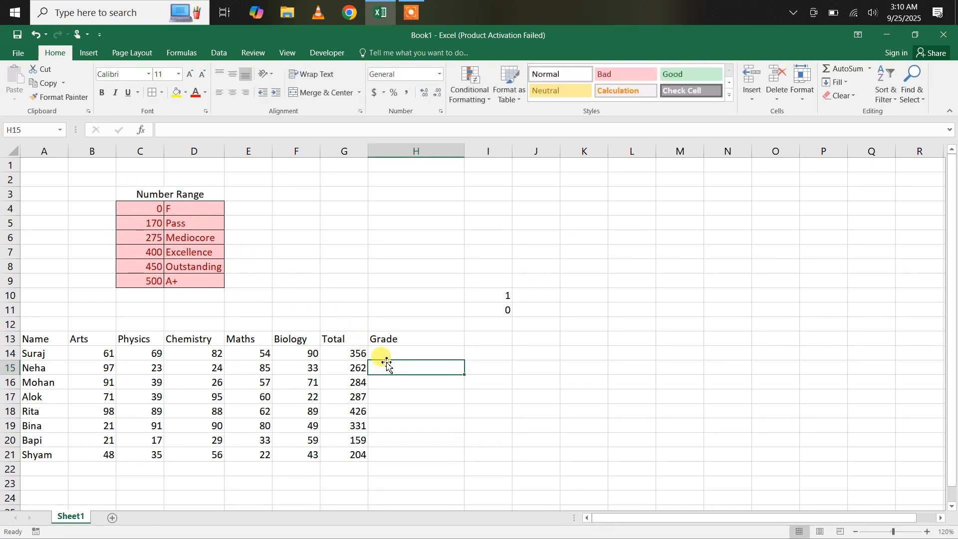
# Step: Enter =VLOOKUP(G14,C4:D9,2,1) in H14 so the 356 total returns Mediocore
pyautogui.click(387, 355)
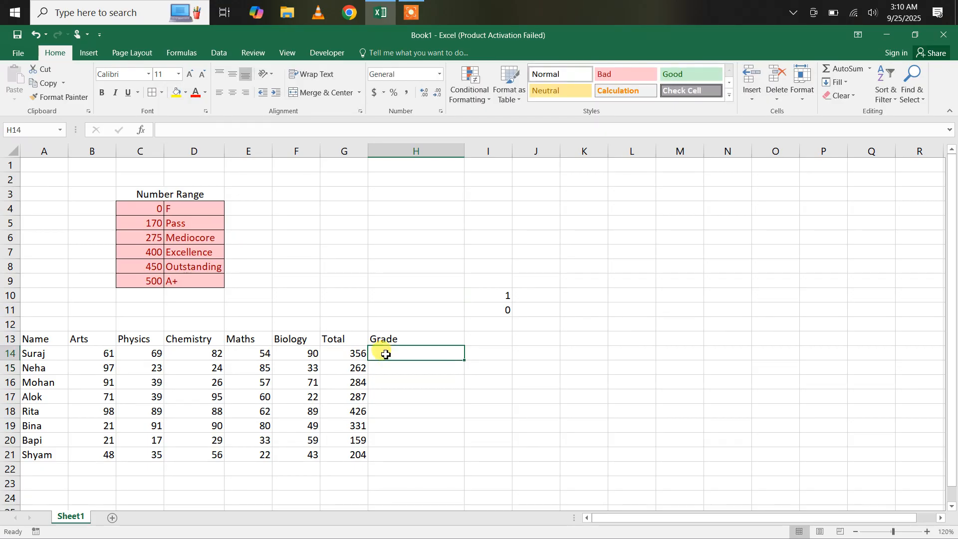
pyautogui.write('=vloo')
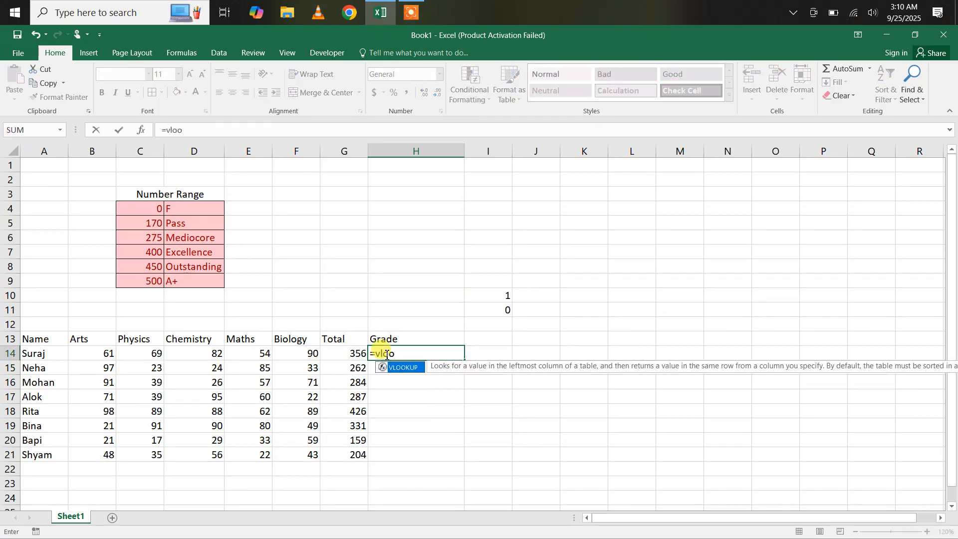
pyautogui.press('Tab')
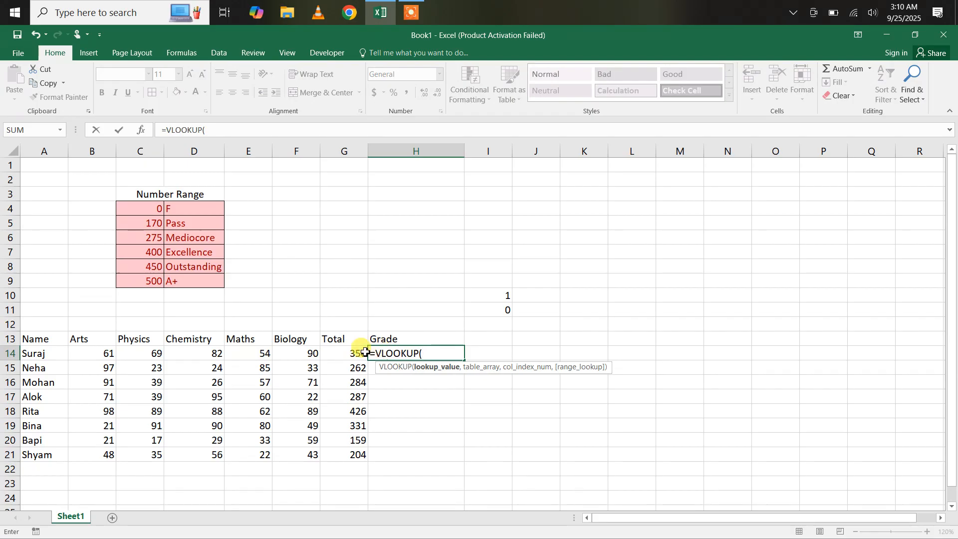
pyautogui.click(342, 358)
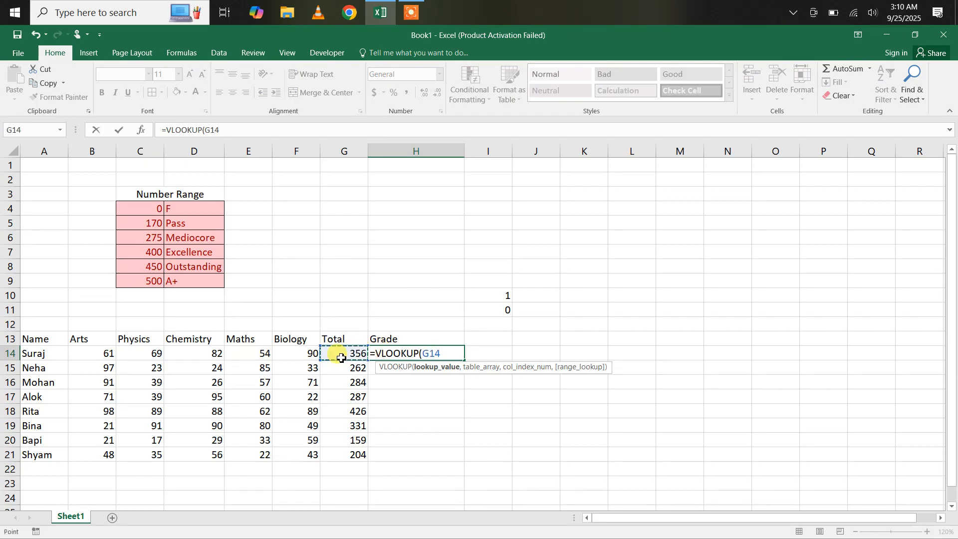
pyautogui.write(',')
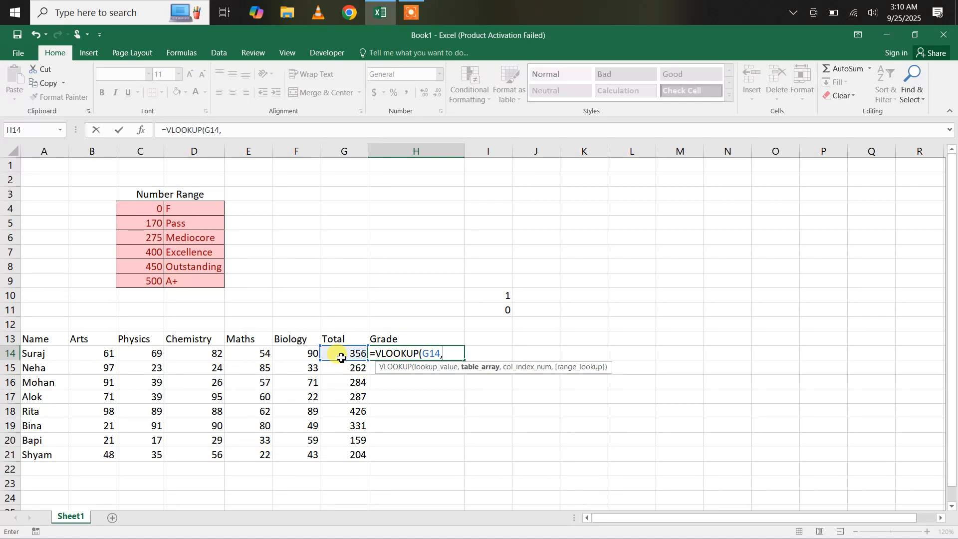
pyautogui.moveTo(138, 209); pyautogui.dragTo(168, 275)
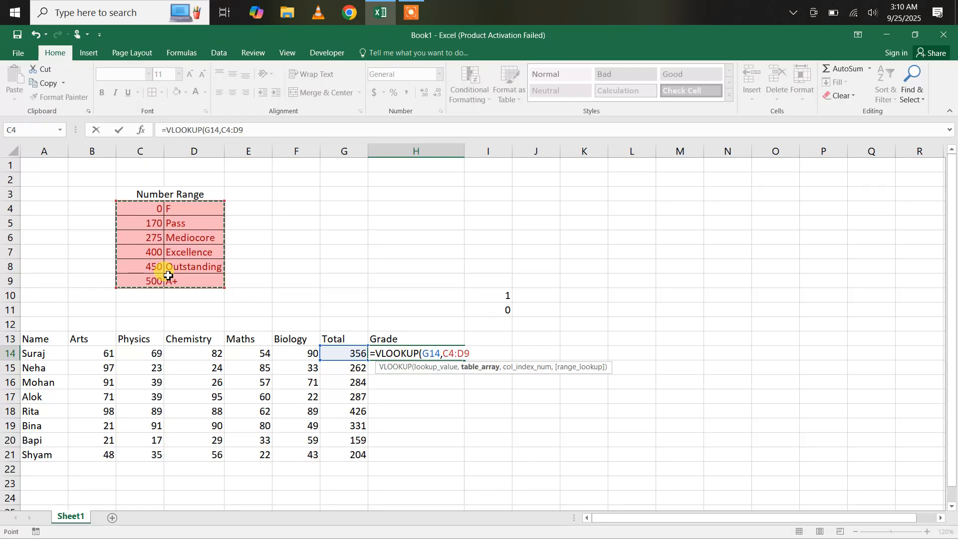
pyautogui.write(',')
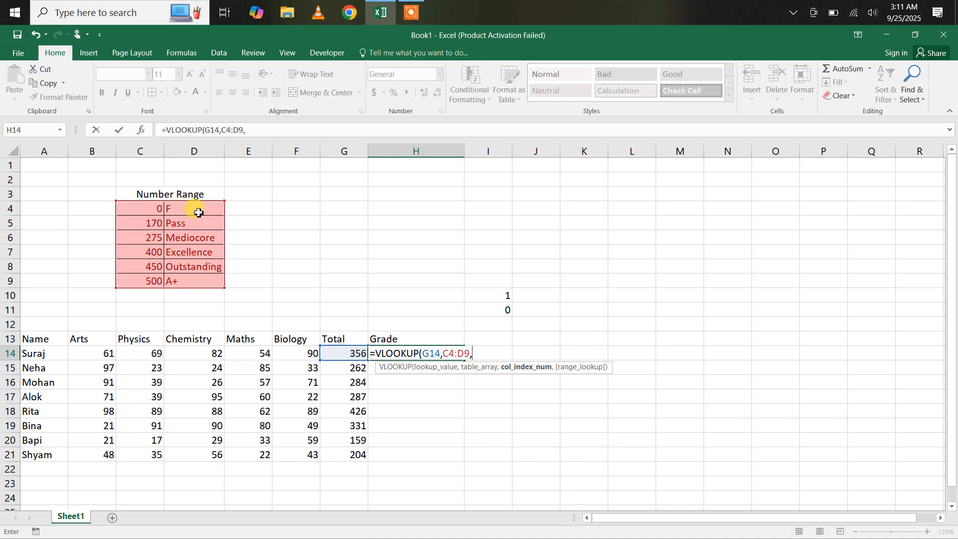
pyautogui.write('2')
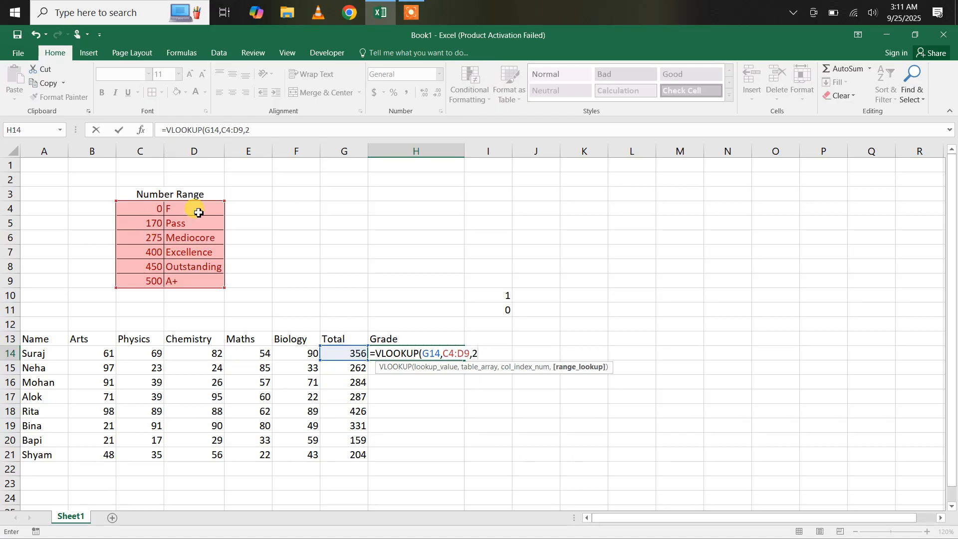
pyautogui.write(',1')
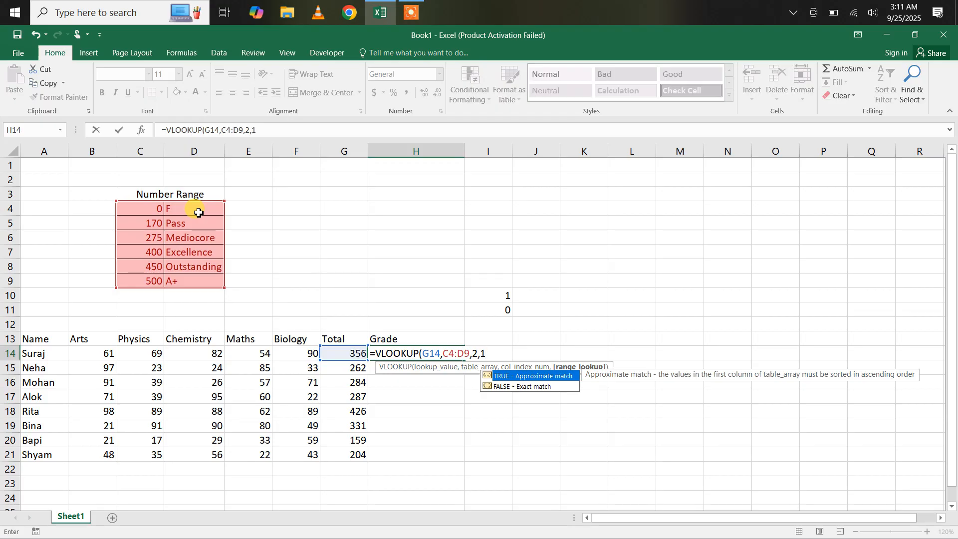
pyautogui.write(')')
pyautogui.press('Return')
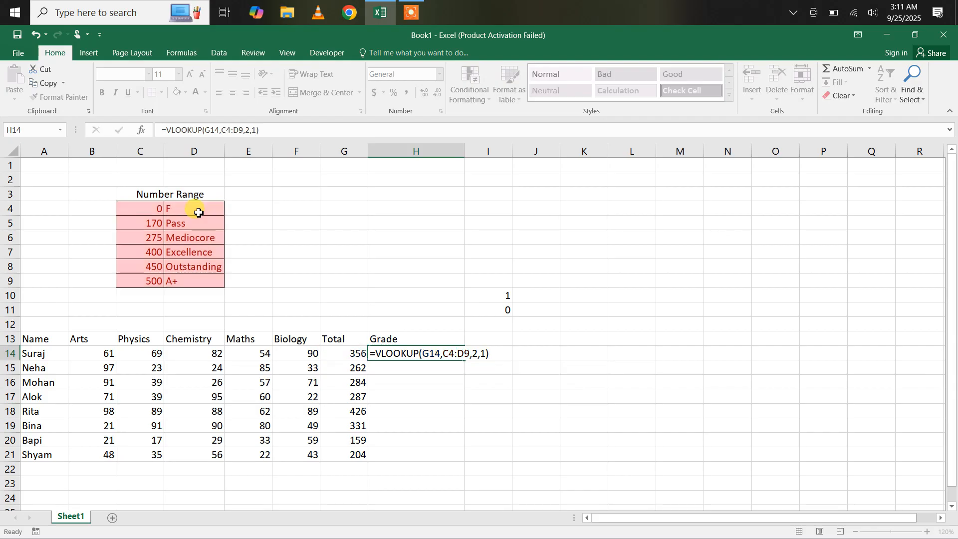
pyautogui.click(397, 352)
pyautogui.doubleClick(464, 361)
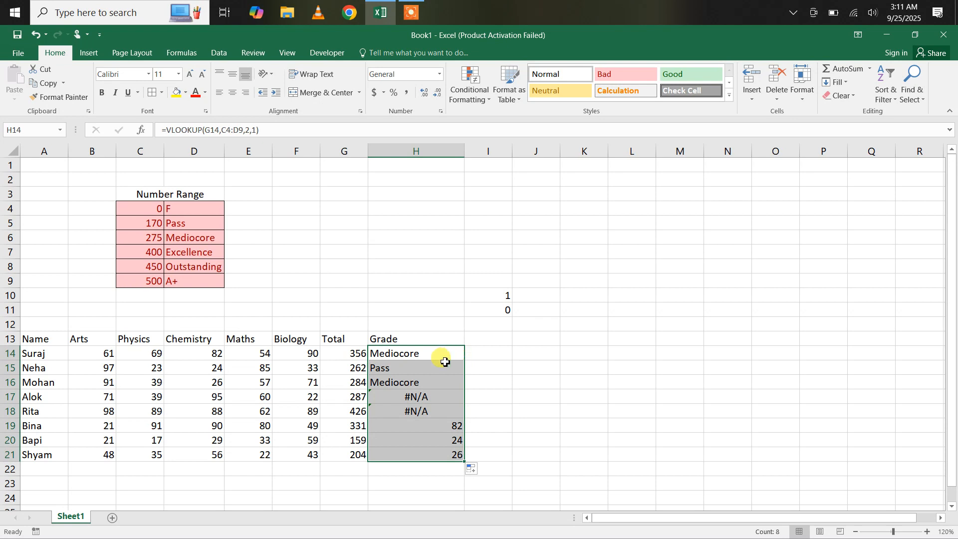
pyautogui.click(422, 396)
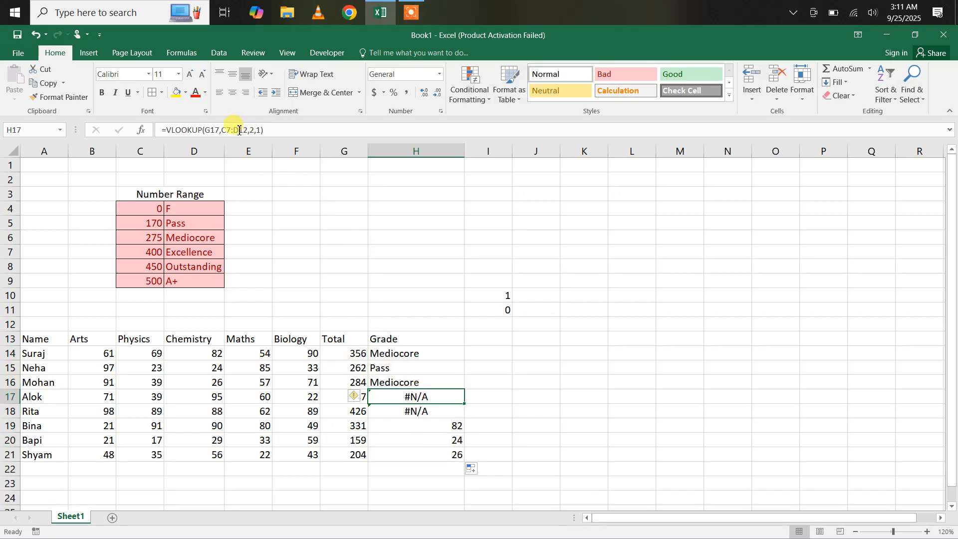
pyautogui.click(420, 354)
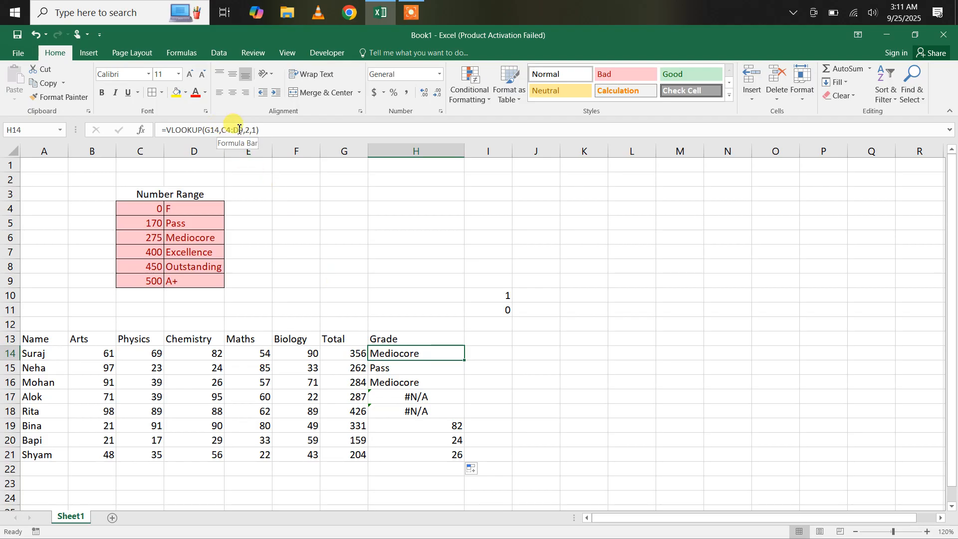
pyautogui.moveTo(163, 129); pyautogui.dragTo(273, 129)
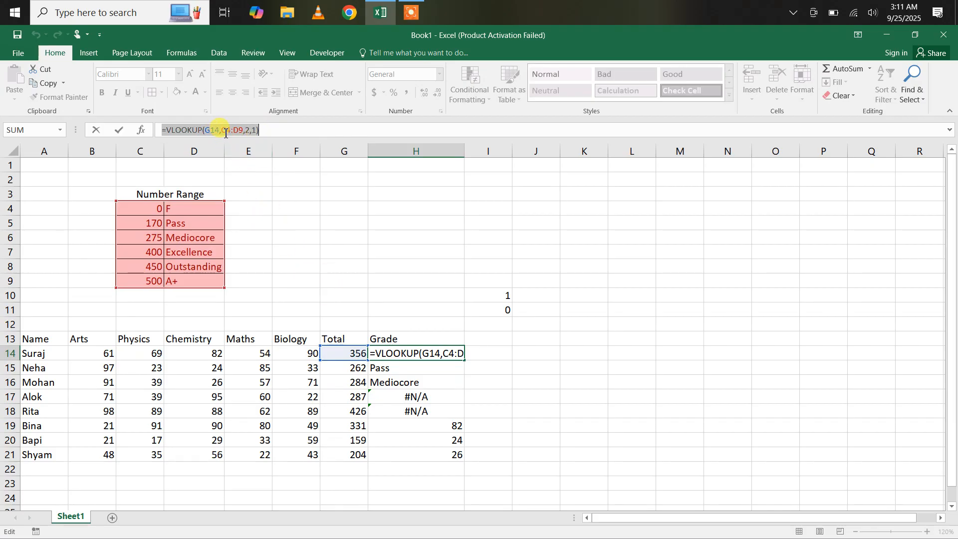
pyautogui.hotkey('ctrl', 'Return')
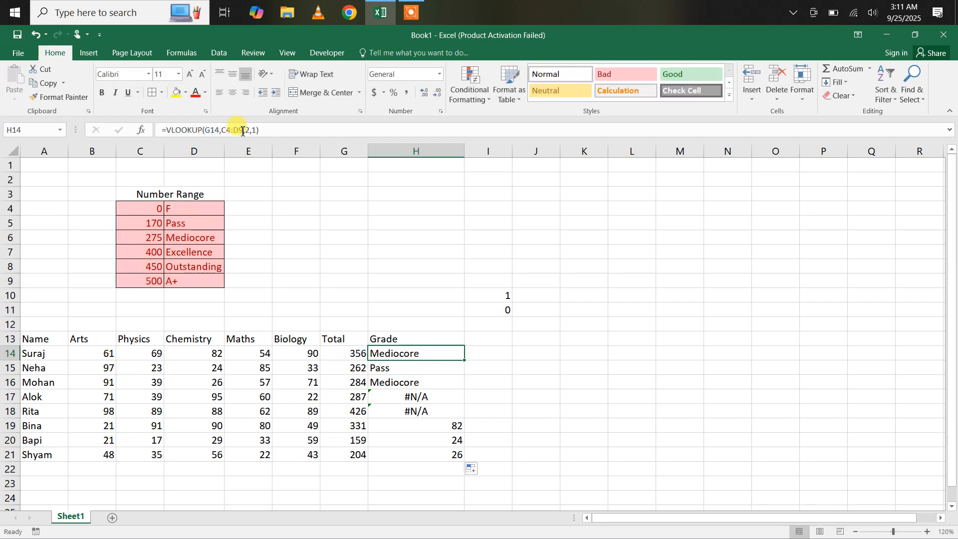
# Step: Change H14's lookup table reference from C4:D9 to absolute $C$4:$D$9 using F4
pyautogui.click(415, 375)
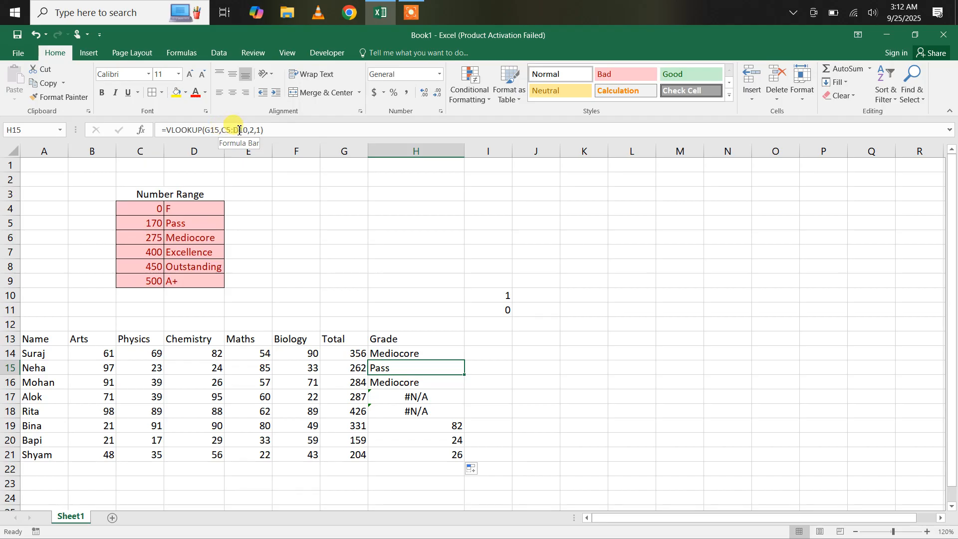
pyautogui.click(418, 355)
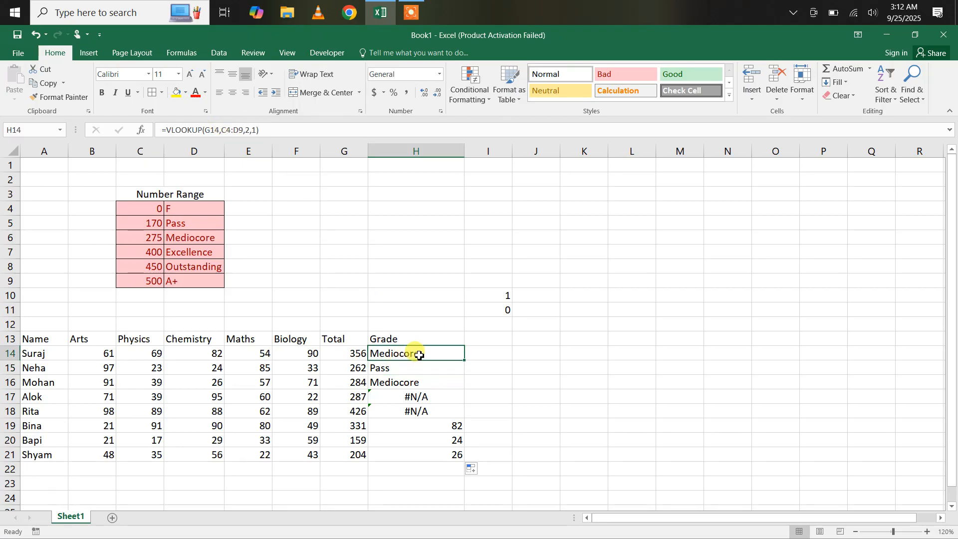
pyautogui.click(246, 131)
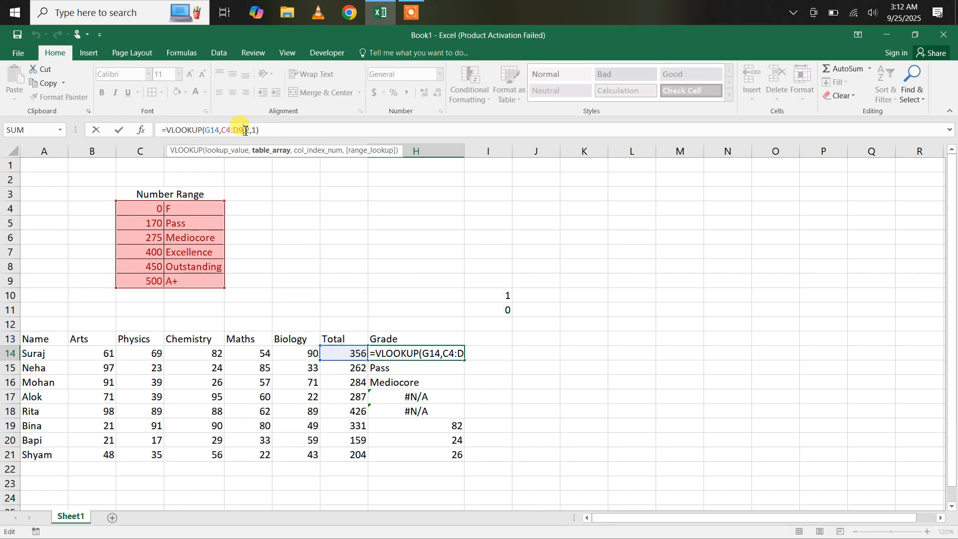
pyautogui.press('F4')
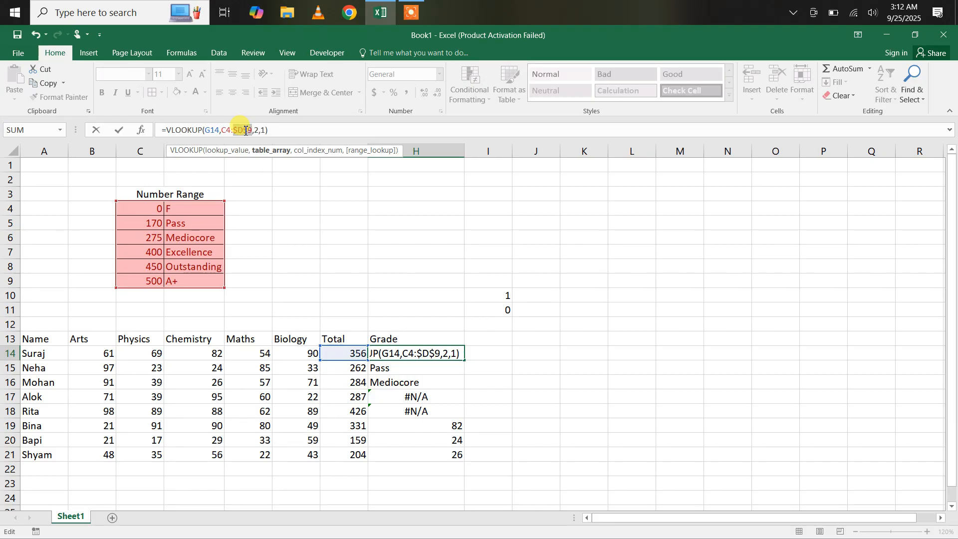
pyautogui.click(226, 131)
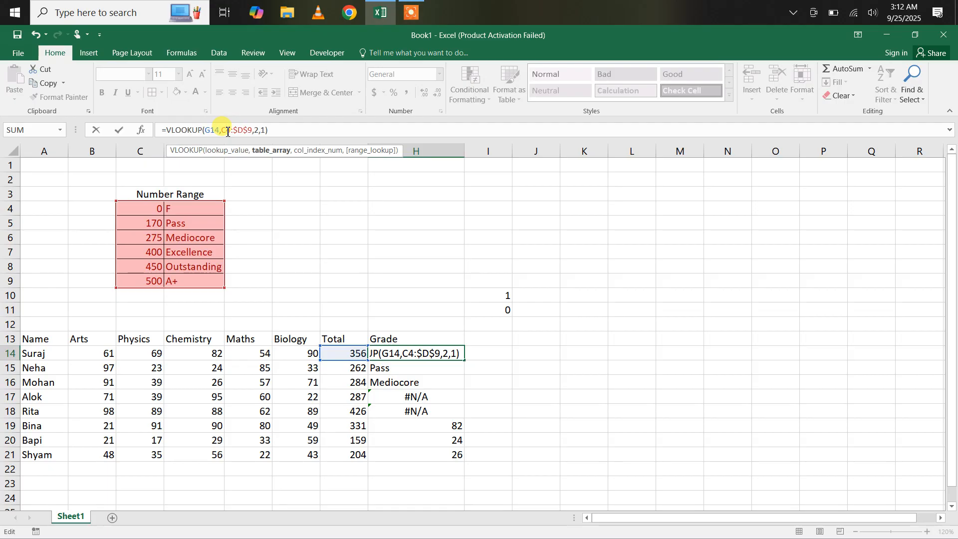
pyautogui.press('F4')
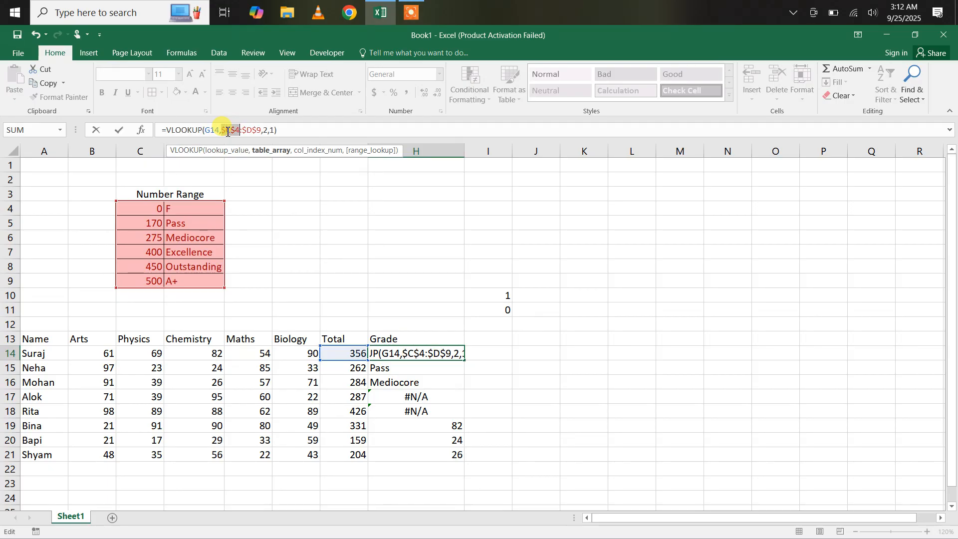
pyautogui.click(278, 133)
pyautogui.press('Return')
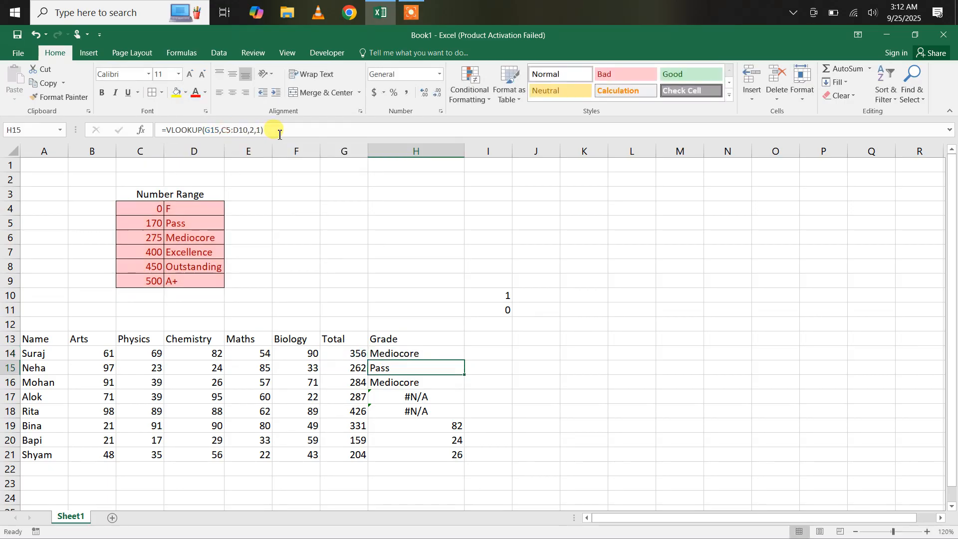
pyautogui.click(416, 352)
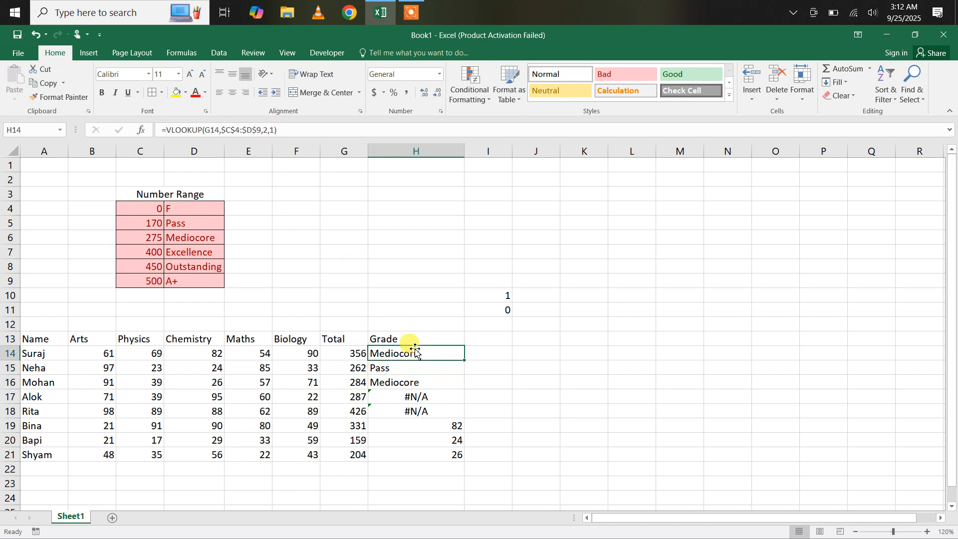
# Step: Fill H14's formula down to H21, then check H15's grade against its G15 total
pyautogui.moveTo(466, 363); pyautogui.dragTo(466, 363)
pyautogui.doubleClick(465, 362)
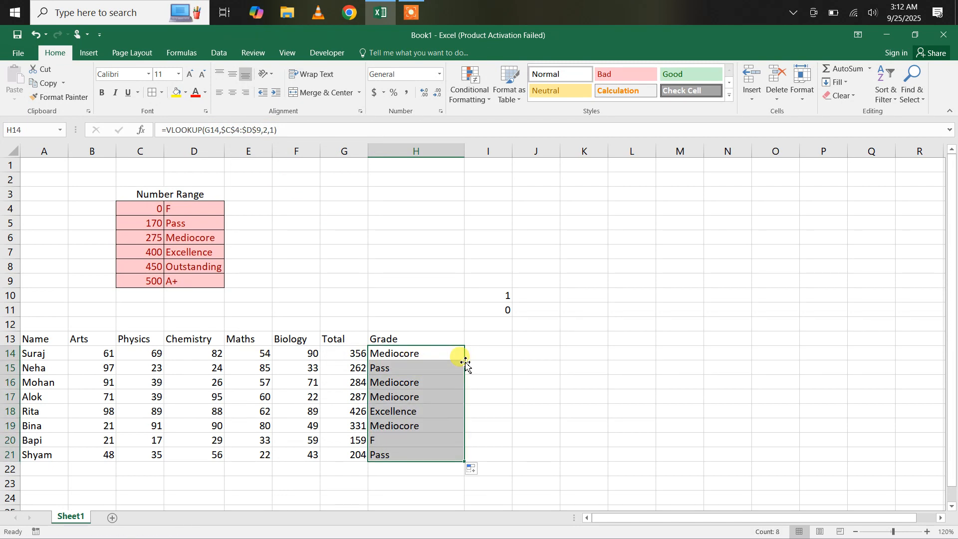
pyautogui.click(386, 370)
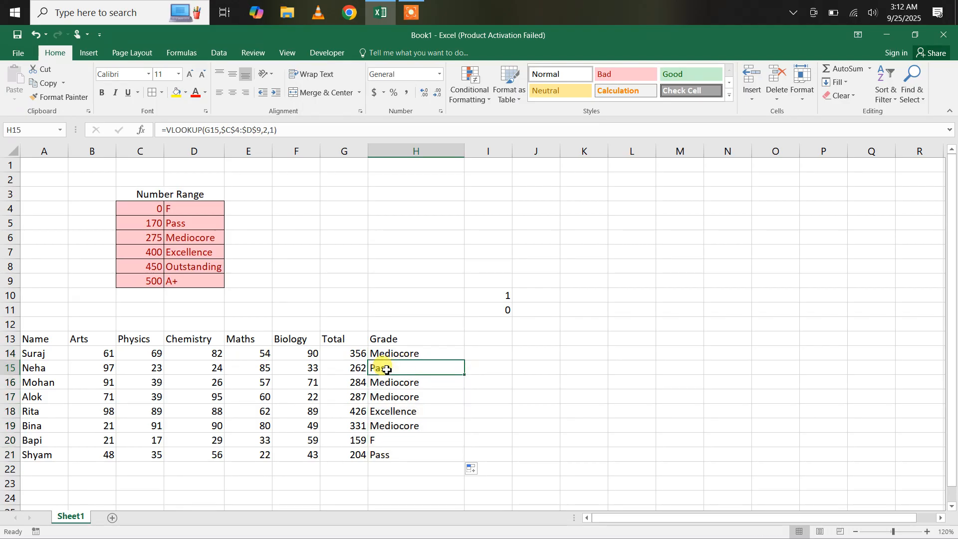
pyautogui.click(359, 371)
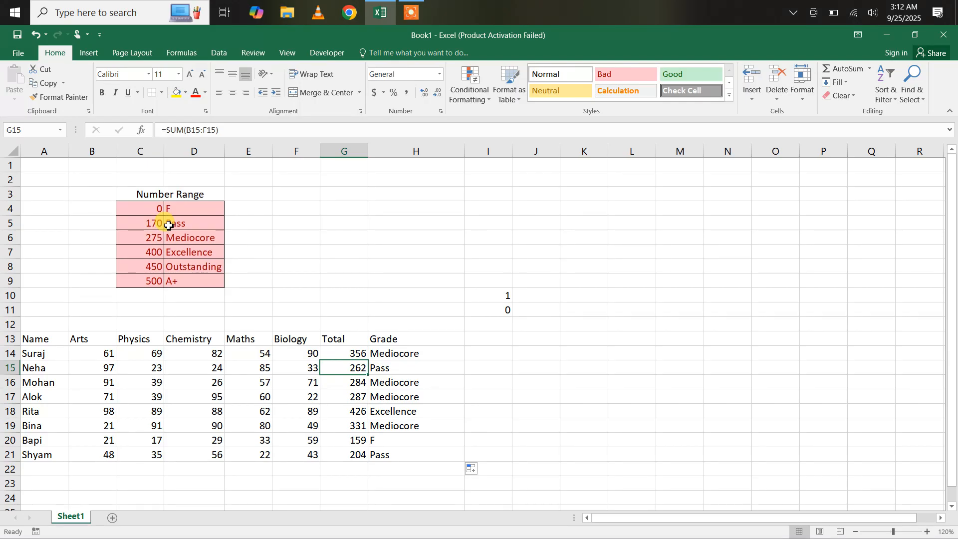
pyautogui.click(391, 437)
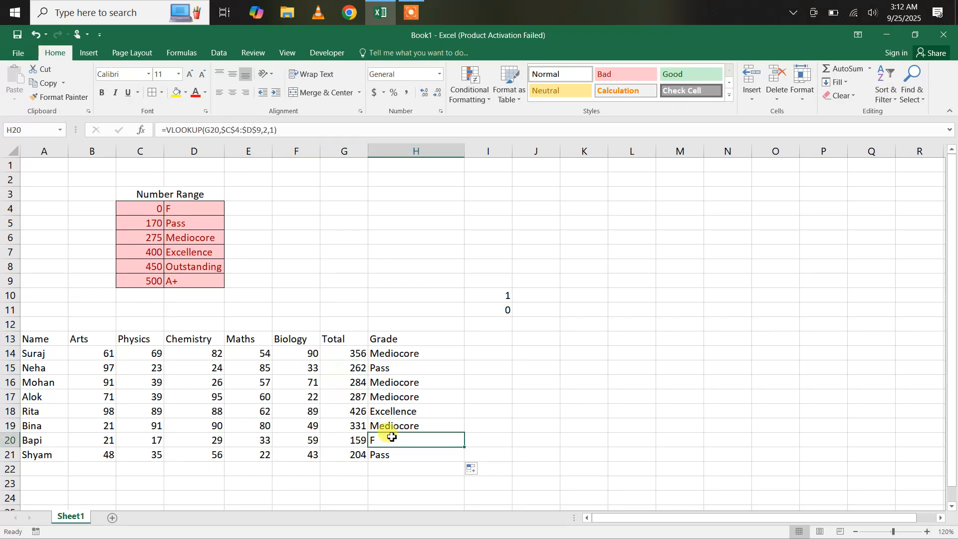
pyautogui.click(350, 444)
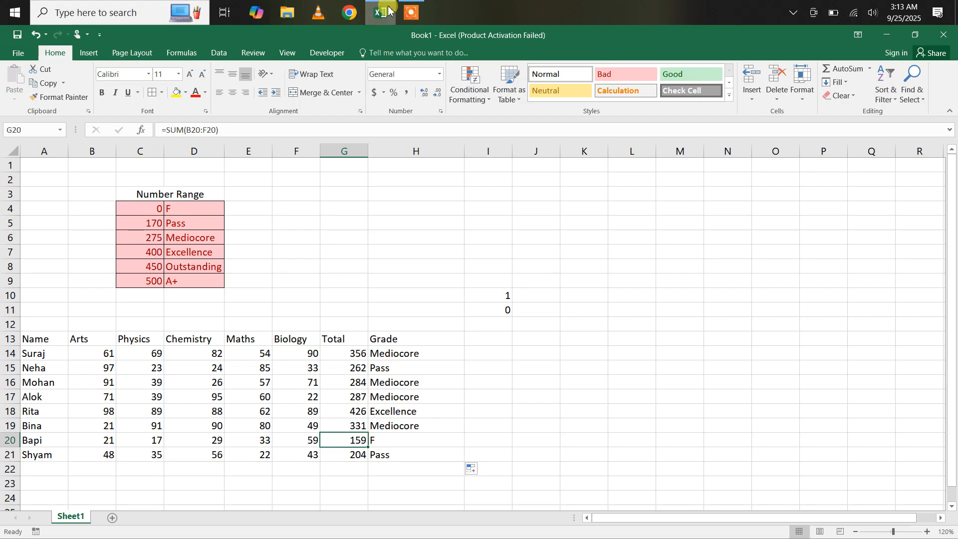
pyautogui.moveTo(397, 10)
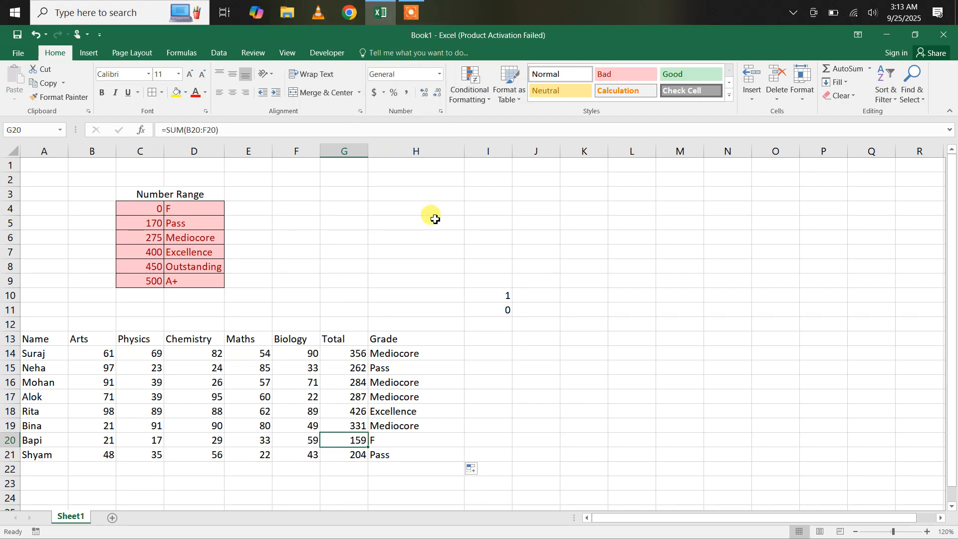